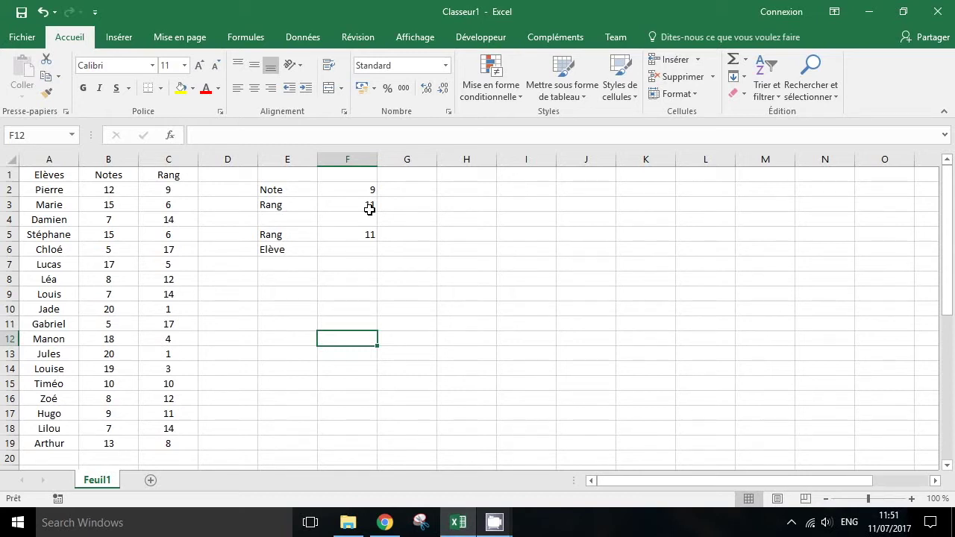
- Review the RECHERCHEV formula in F3 and its arguments, leaving it as it is
{"action": "left_click", "coordinate": [366, 188]}
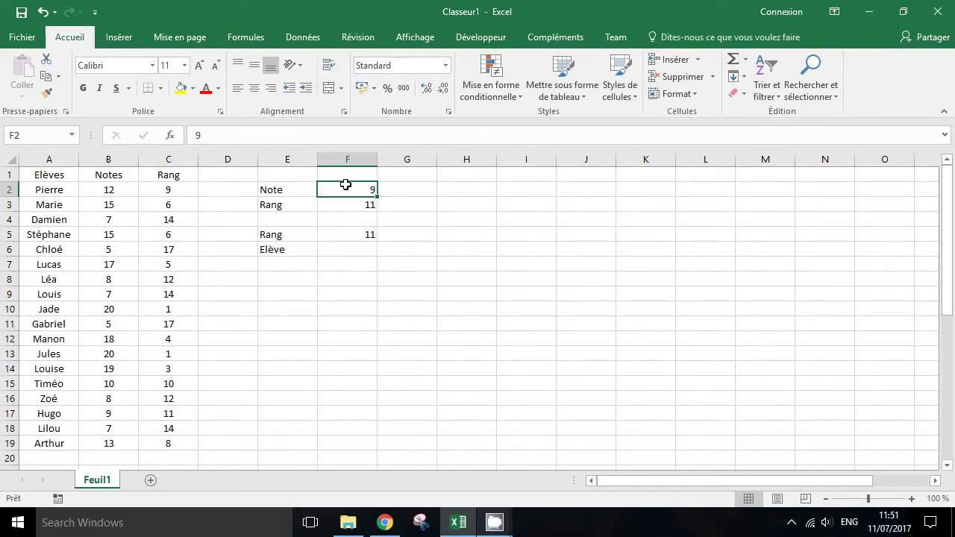
{"action": "left_click", "coordinate": [368, 204]}
{"action": "type", "text": "=RECHERCHEV(F2;$B$1:$C$19;2;0)"}
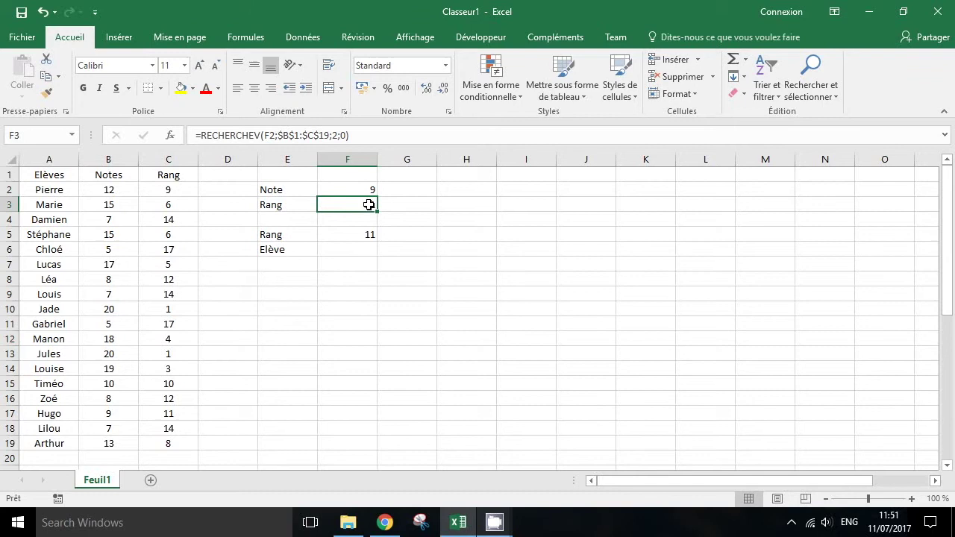
{"action": "double_click", "coordinate": [368, 204]}
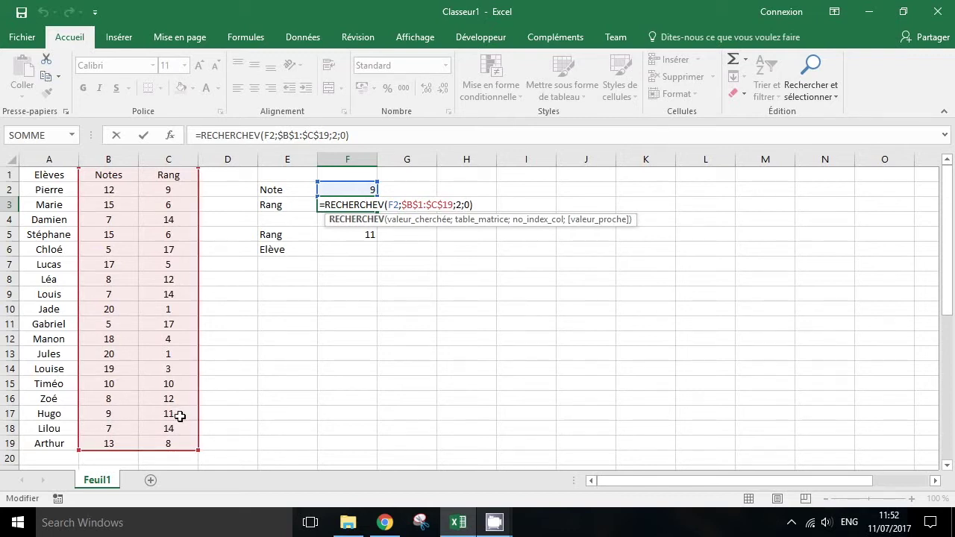
{"action": "left_click", "coordinate": [359, 136]}
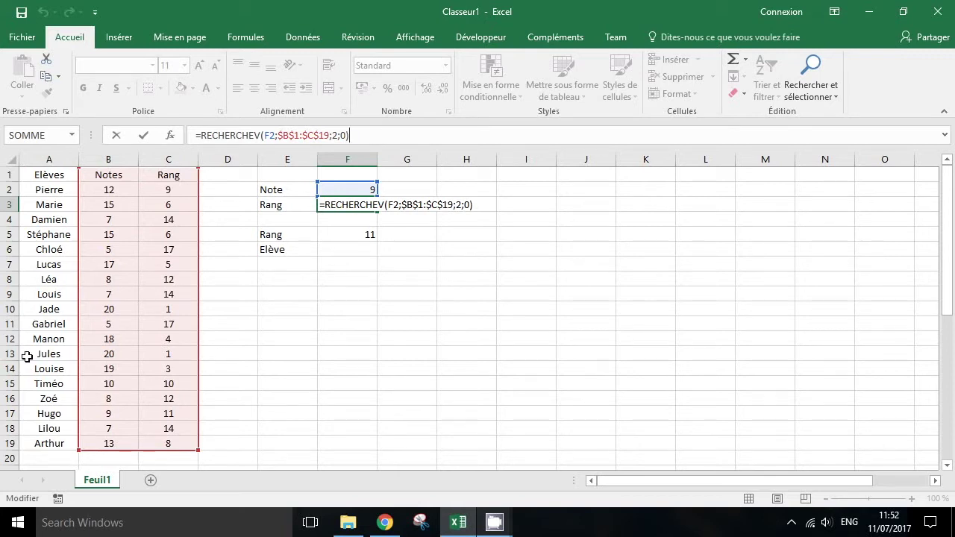
{"action": "left_click", "coordinate": [386, 135]}
{"action": "key", "text": "Return"}
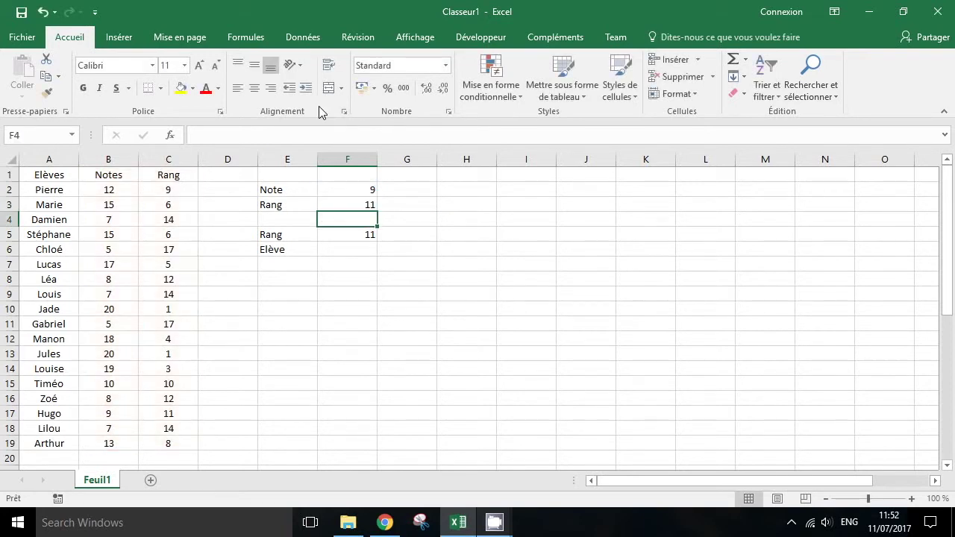
- Examine the second lookup block in E5:F6 and the Rang column it has to search
{"action": "key", "text": "Down"}
{"action": "key", "text": "Down"}
{"action": "key", "text": "Up"}
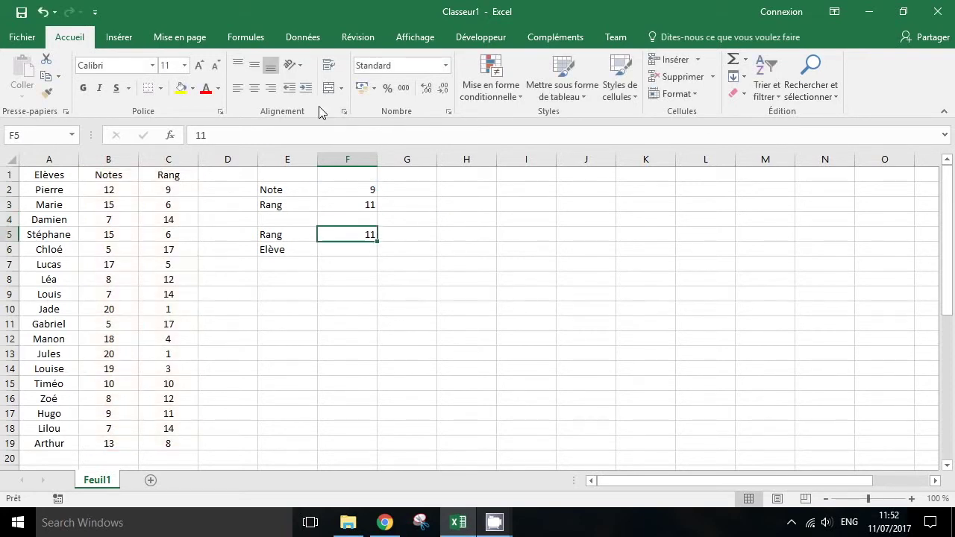
{"action": "key", "text": "Left"}
{"action": "key", "text": "Right"}
{"action": "key", "text": "Down"}
{"action": "key", "text": "Up"}
{"action": "key", "text": "Down"}
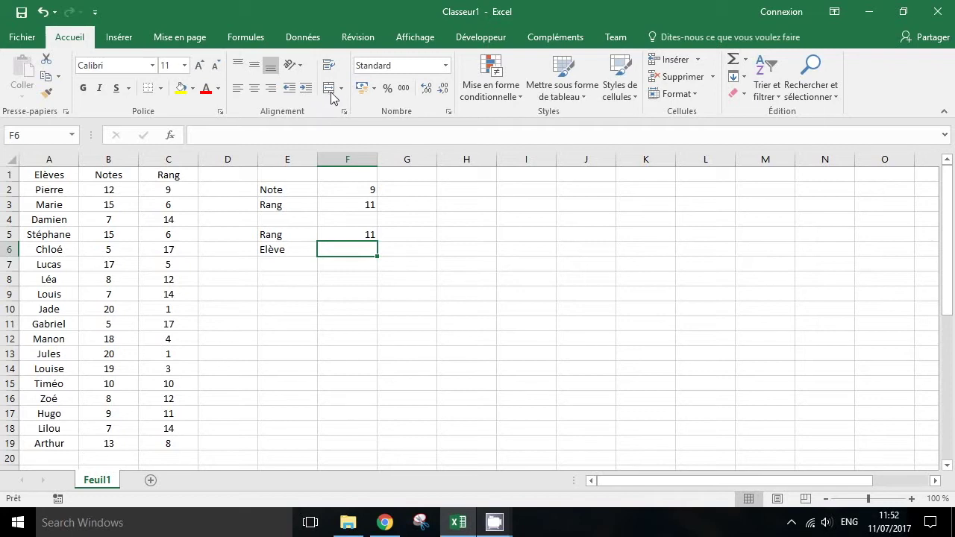
{"action": "left_click", "coordinate": [176, 161]}
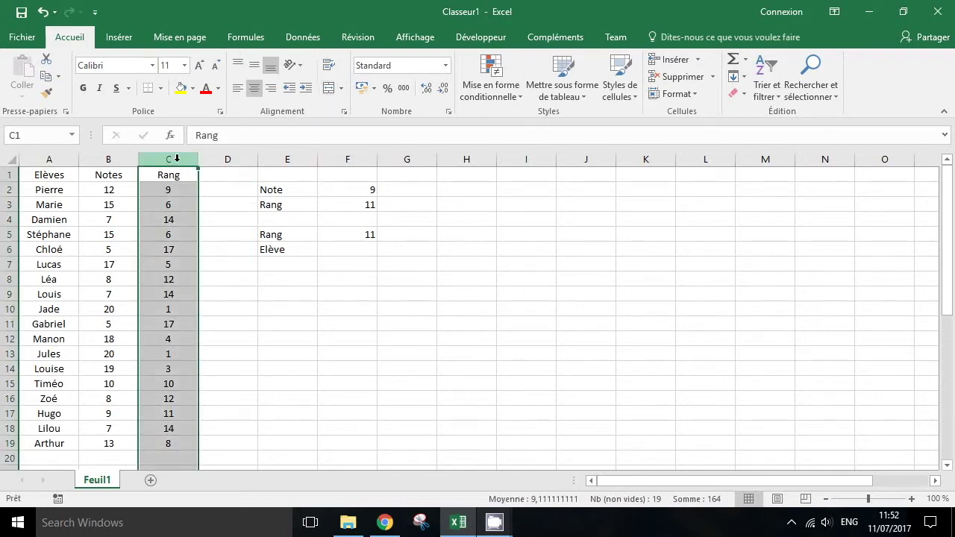
- Start an EQUIV formula in F6 with F5 as the lookup value and C2:C19 as the search range
{"action": "left_click", "coordinate": [359, 251]}
{"action": "type", "text": "="}
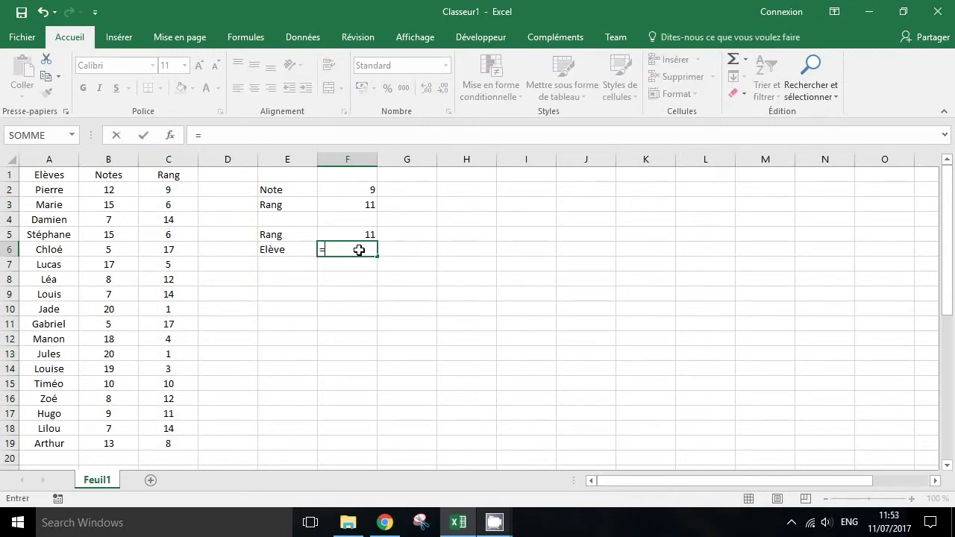
{"action": "type", "text": "equiv("}
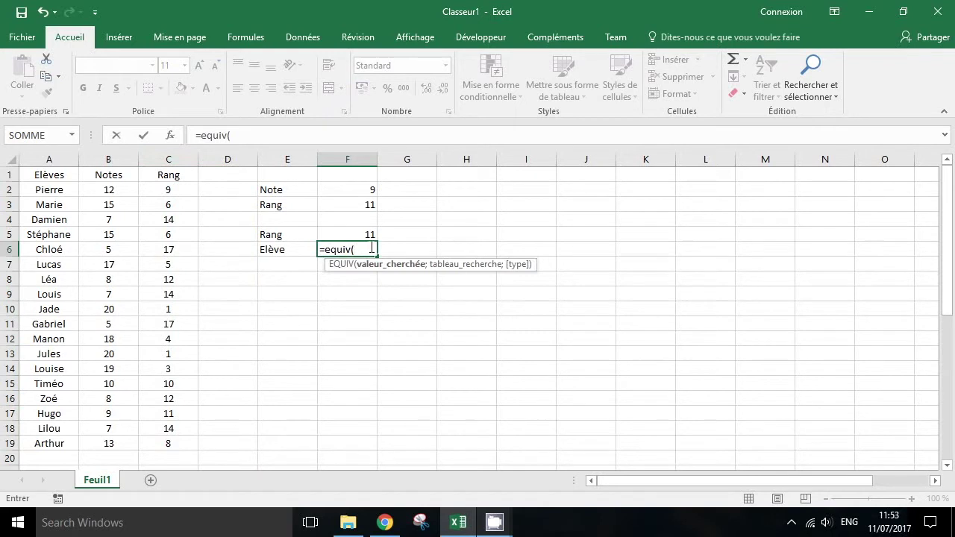
{"action": "left_click", "coordinate": [370, 235]}
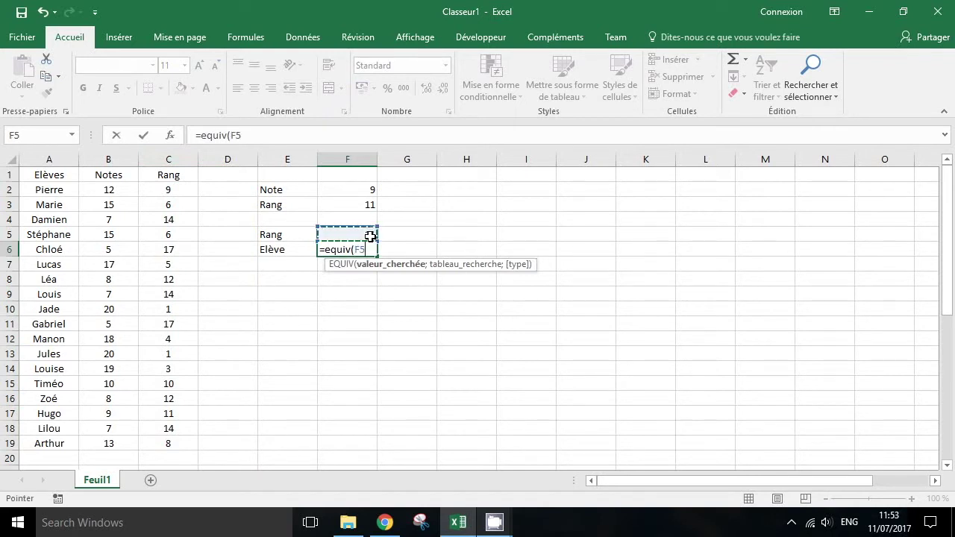
{"action": "type", "text": ";"}
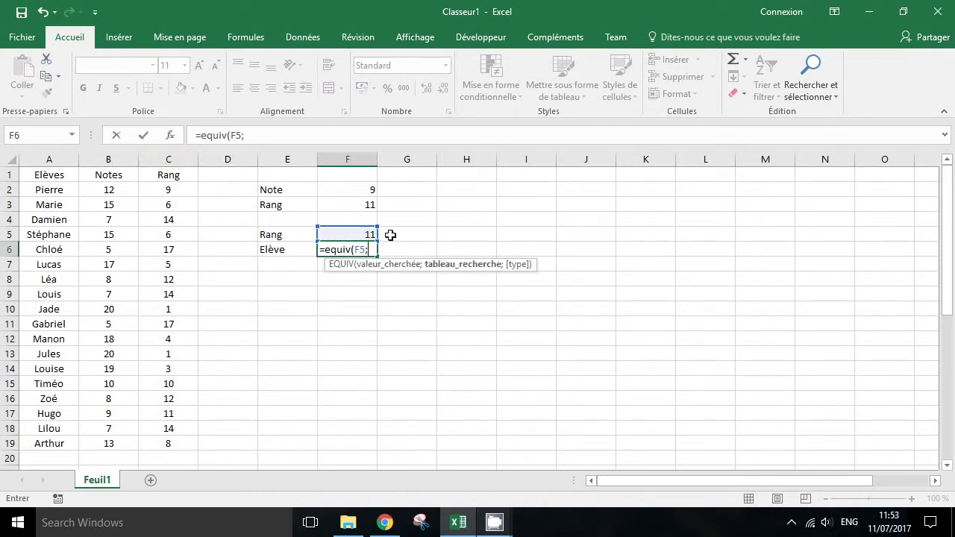
{"action": "left_click", "coordinate": [172, 443]}
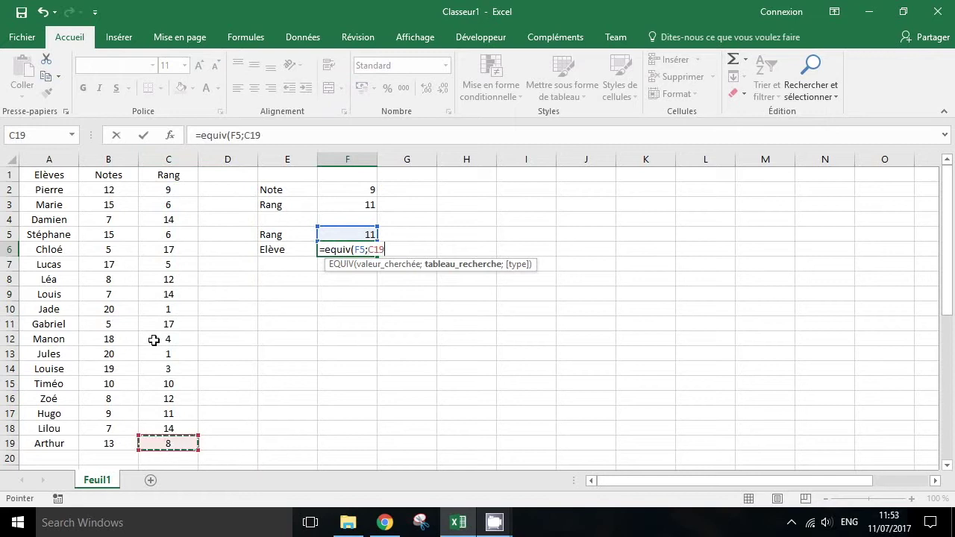
{"action": "left_click_drag", "start_coordinate": [168, 193], "coordinate": [170, 192]}
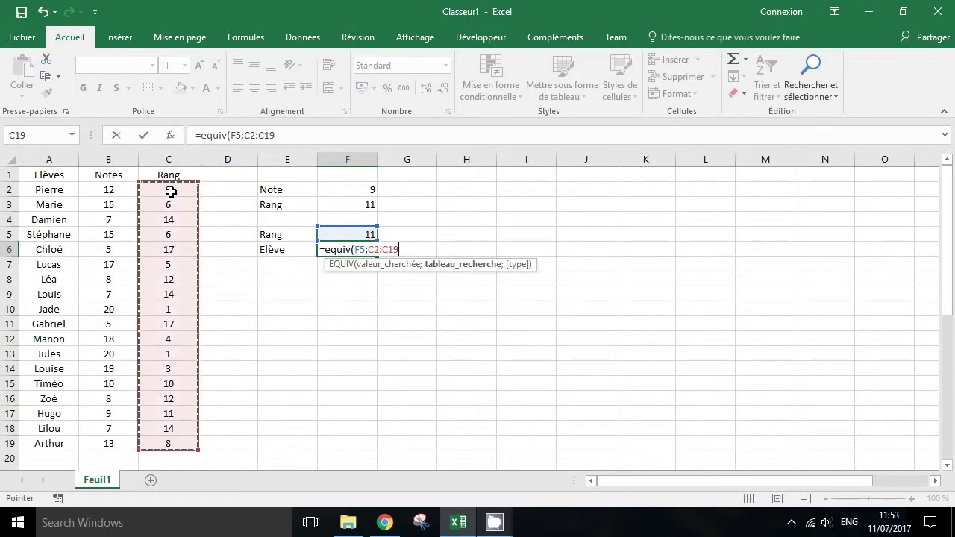
- Make the EQUIV search range absolute as $C$2:$C$19 and complete the formula with match type 0
{"action": "left_click", "coordinate": [250, 135]}
{"action": "key", "text": "F4"}
{"action": "left_click", "coordinate": [281, 136]}
{"action": "key", "text": "F4"}
{"action": "left_click", "coordinate": [318, 136]}
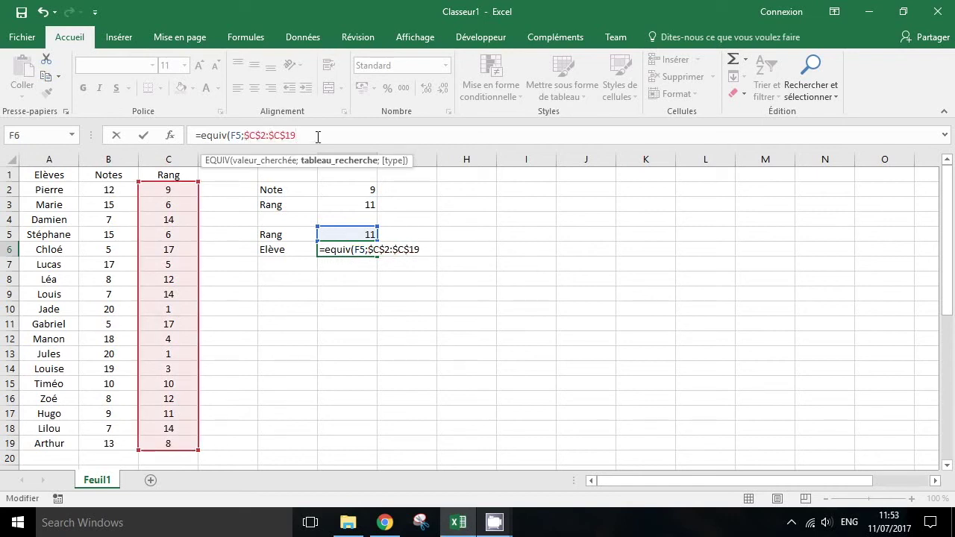
{"action": "type", "text": ";"}
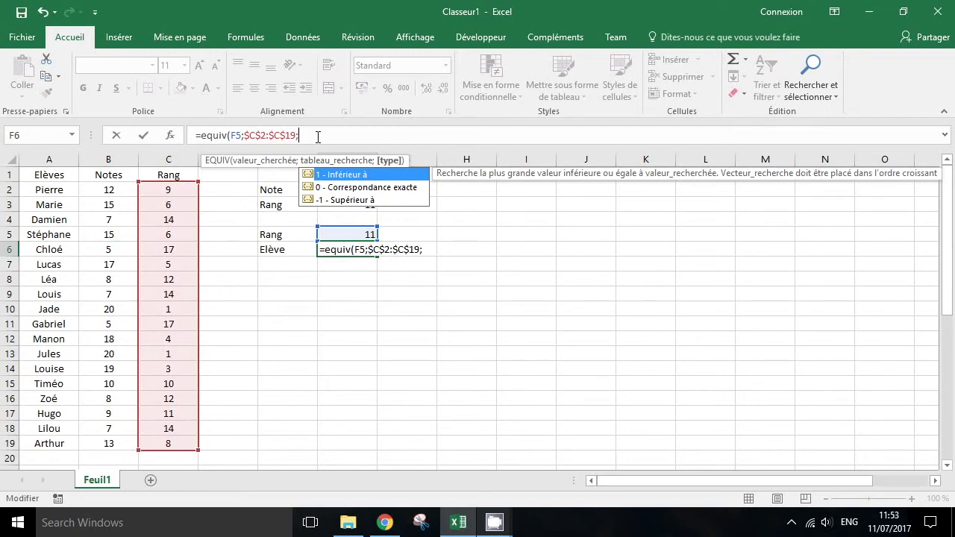
{"action": "type", "text": "0)"}
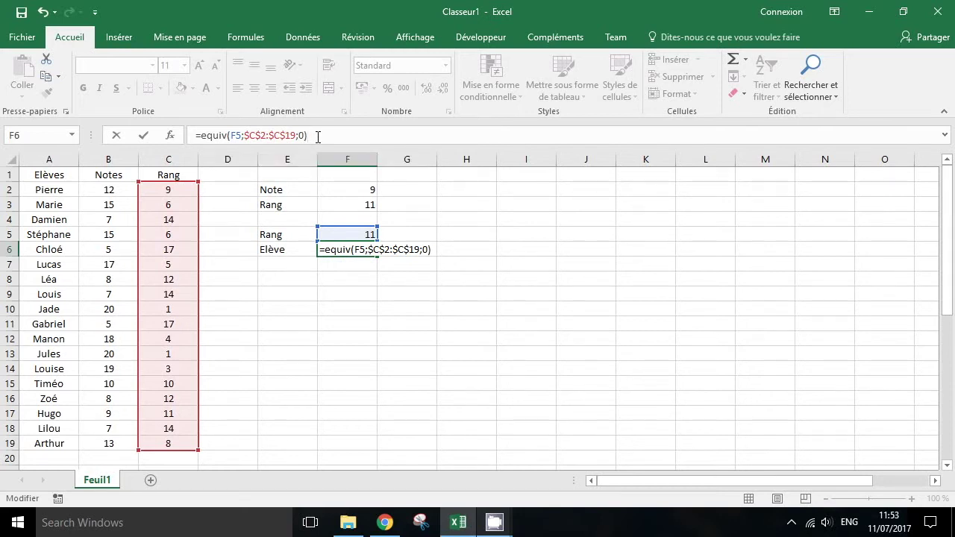
{"action": "key", "text": "Return"}
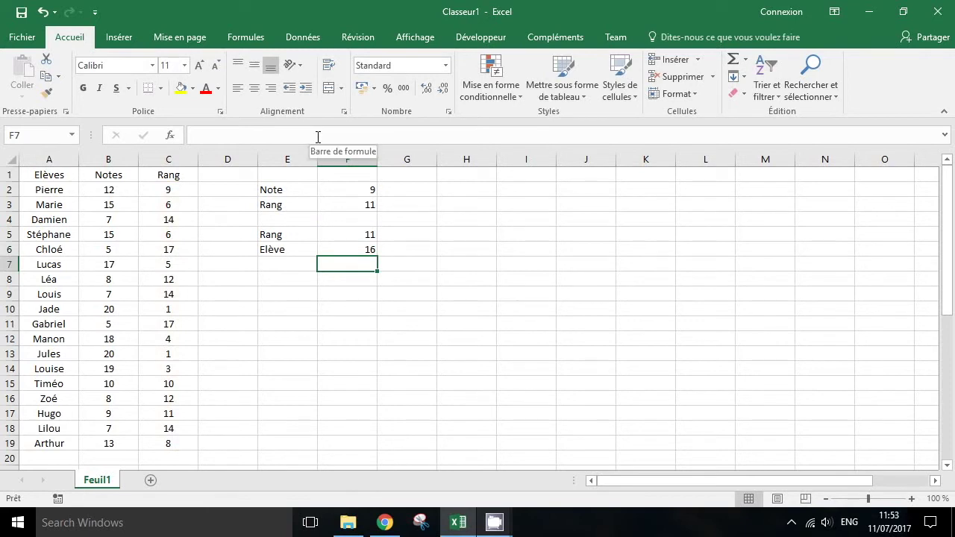
- Compare the EQUIV result in F6 with the ranks in C2:C19 and the matching student in the Elèves column
{"action": "left_click", "coordinate": [348, 246]}
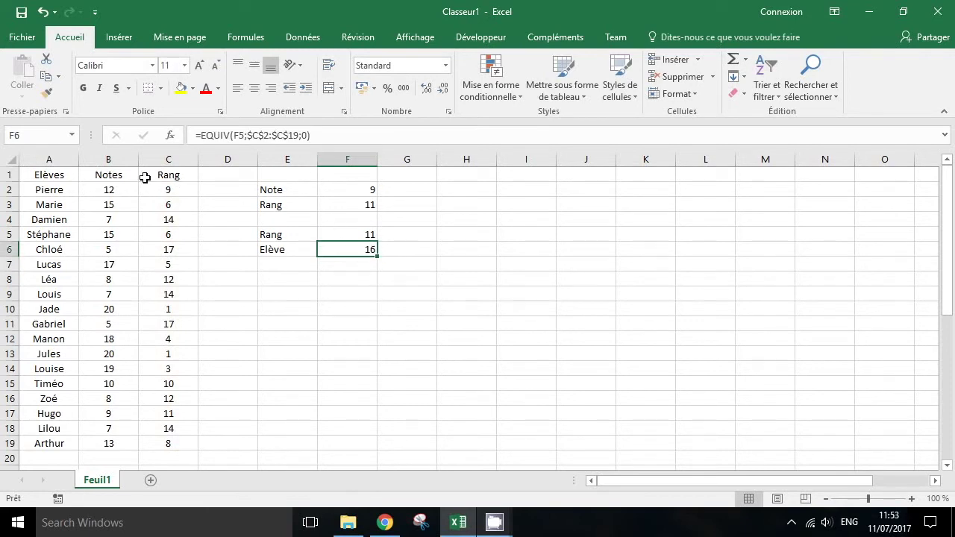
{"action": "left_click_drag", "start_coordinate": [170, 194], "coordinate": [170, 441]}
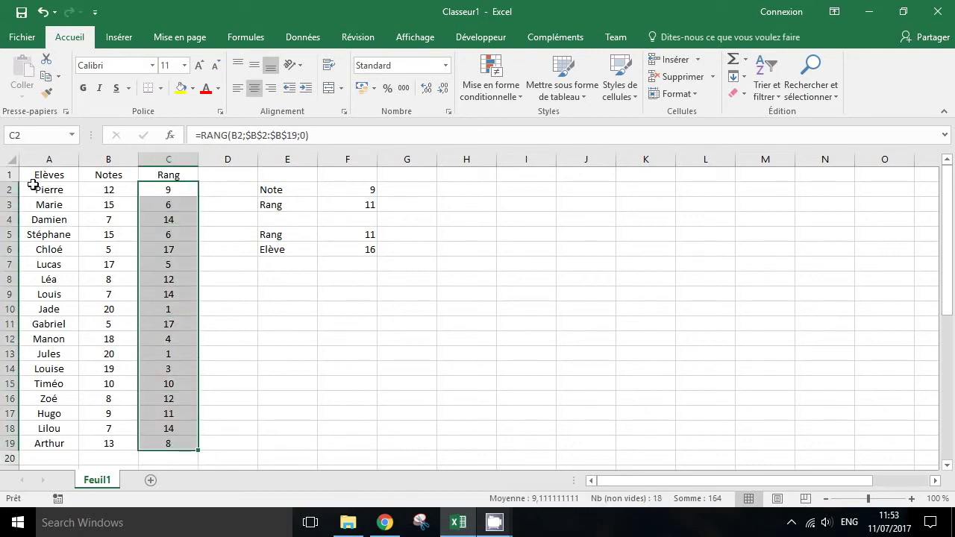
{"action": "left_click", "coordinate": [182, 416]}
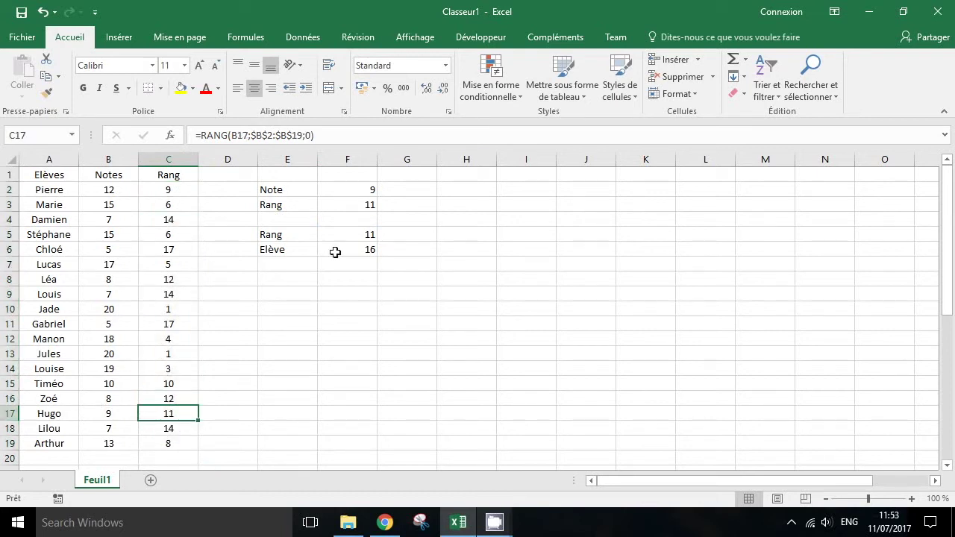
{"action": "left_click", "coordinate": [359, 250]}
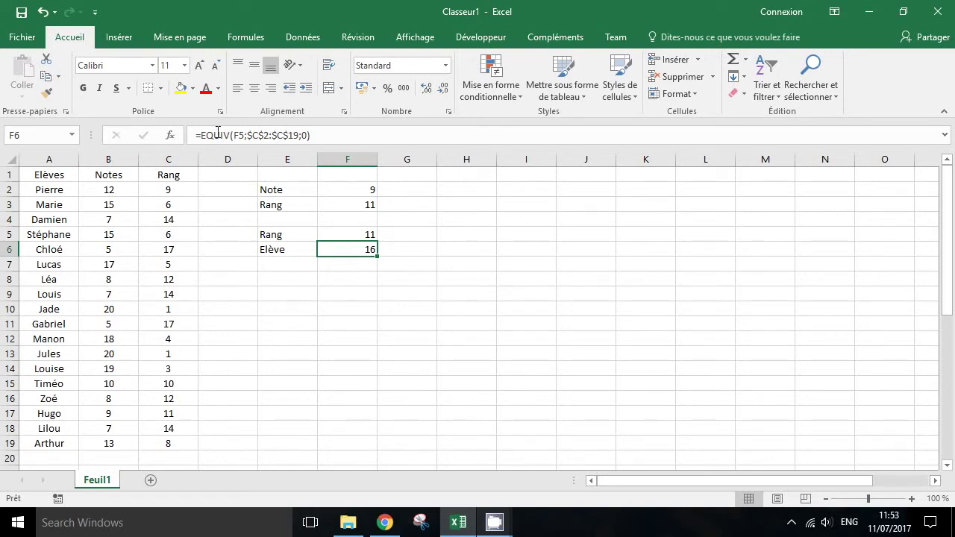
{"action": "left_click", "coordinate": [53, 178]}
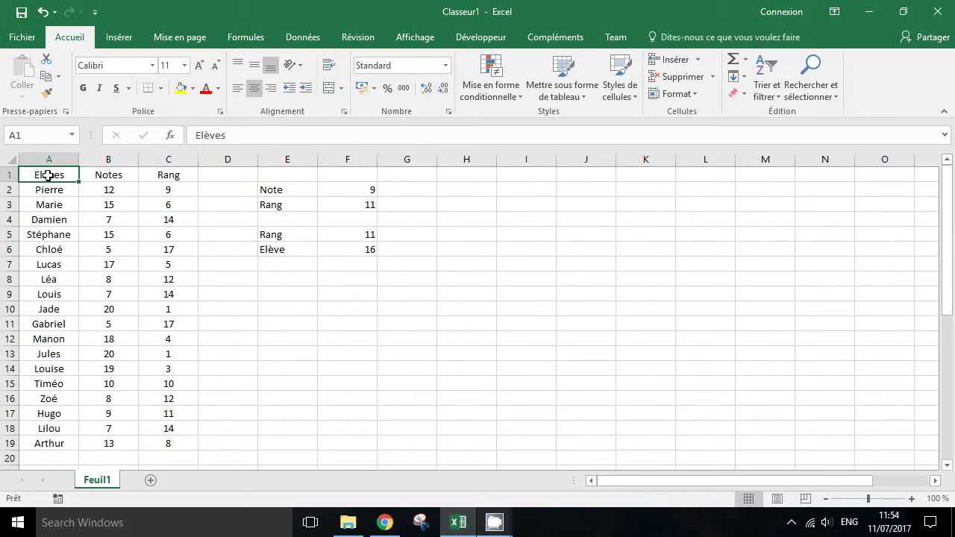
{"action": "left_click", "coordinate": [36, 411]}
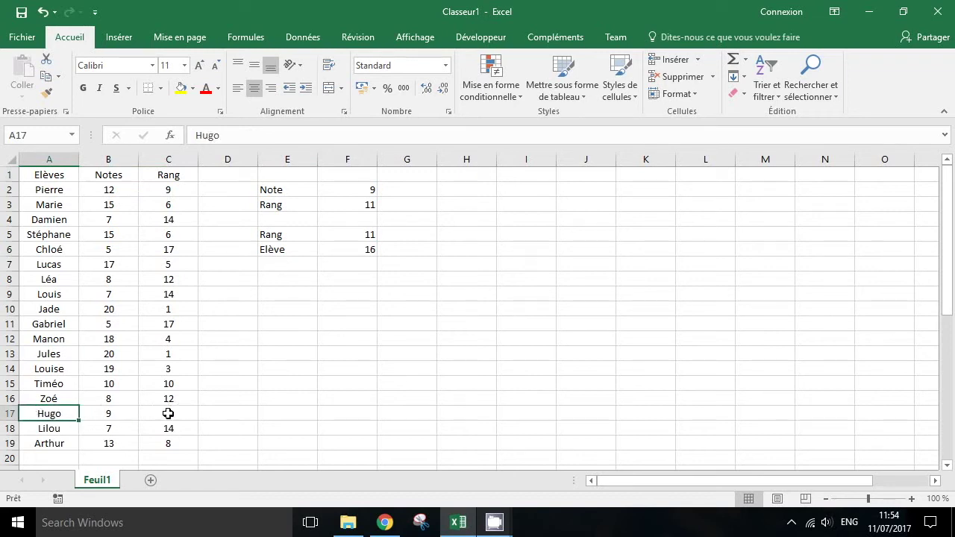
- Wrap the EQUIV formula in F6 in DECALER, using A1 as reference, EQUIV as row offset and 0 as column offset
{"action": "left_click", "coordinate": [364, 251]}
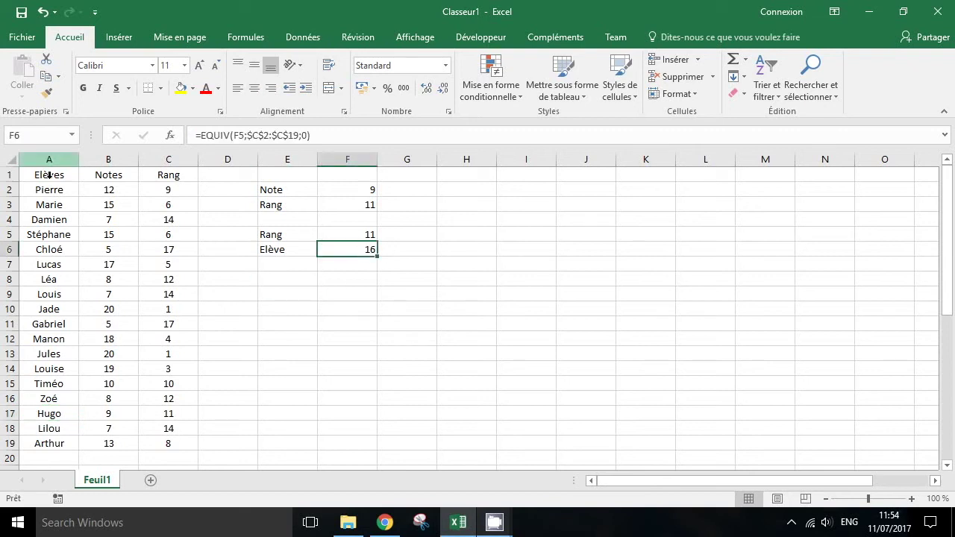
{"action": "left_click", "coordinate": [203, 138]}
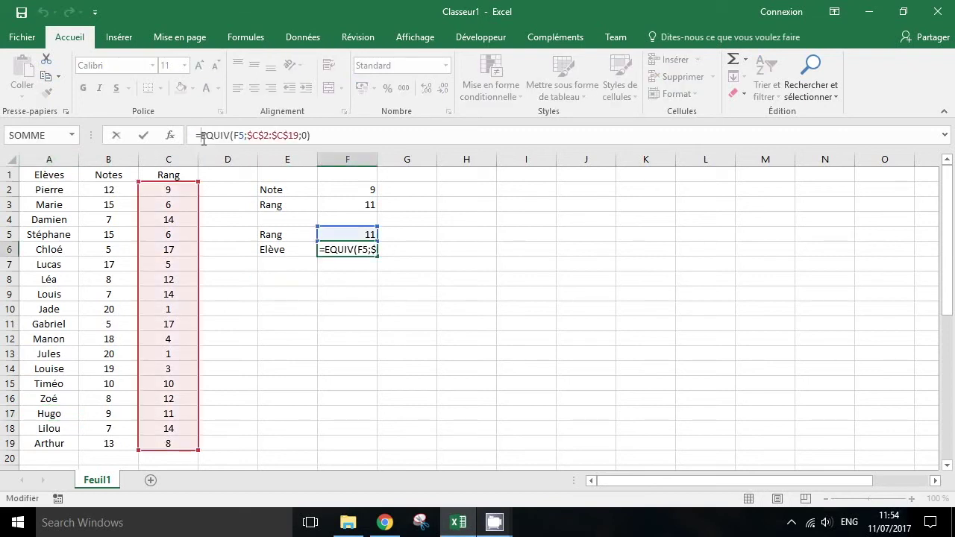
{"action": "type", "text": "decaler"}
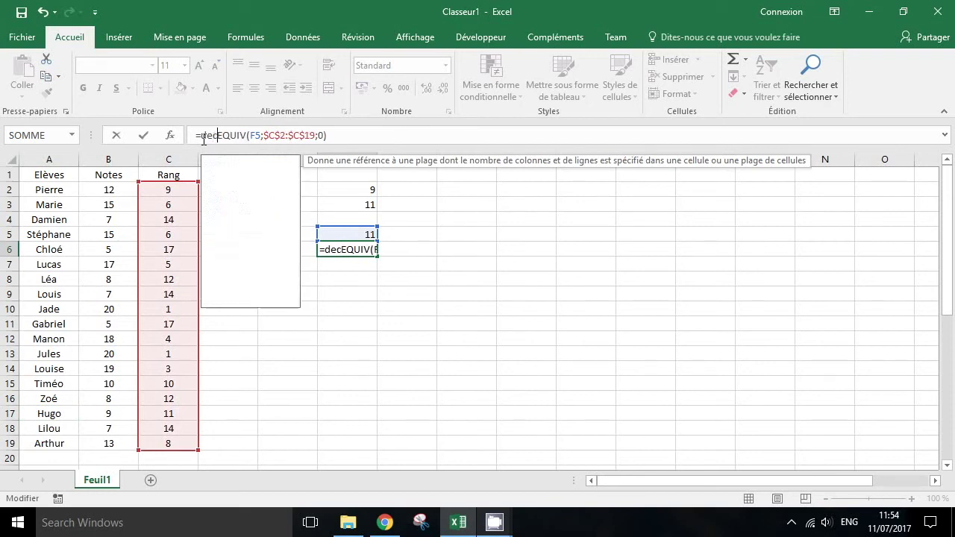
{"action": "type", "text": "("}
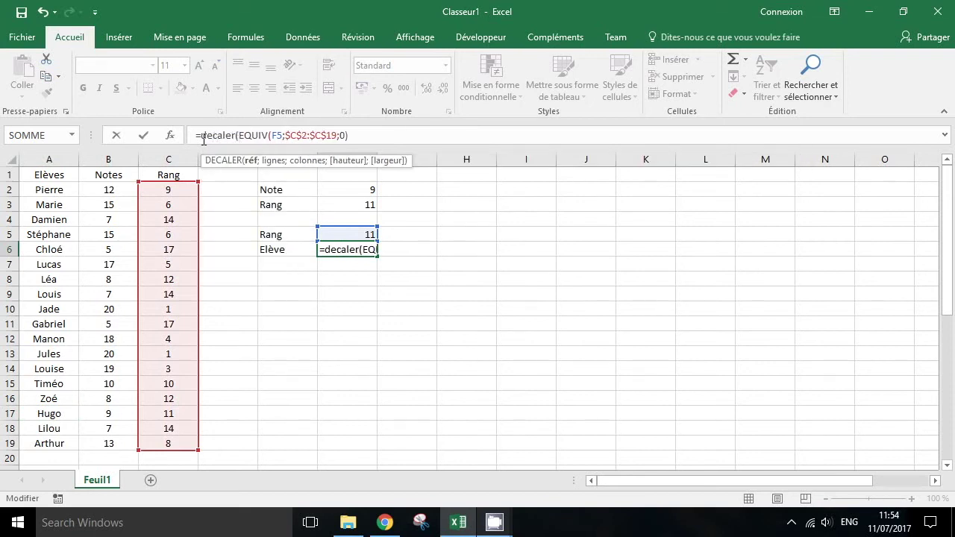
{"action": "left_click", "coordinate": [61, 176]}
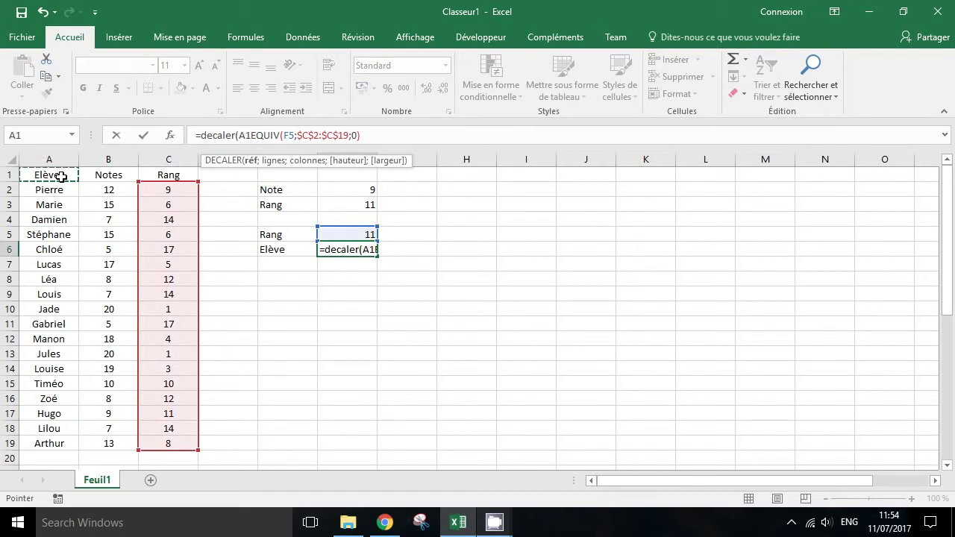
{"action": "type", "text": ";"}
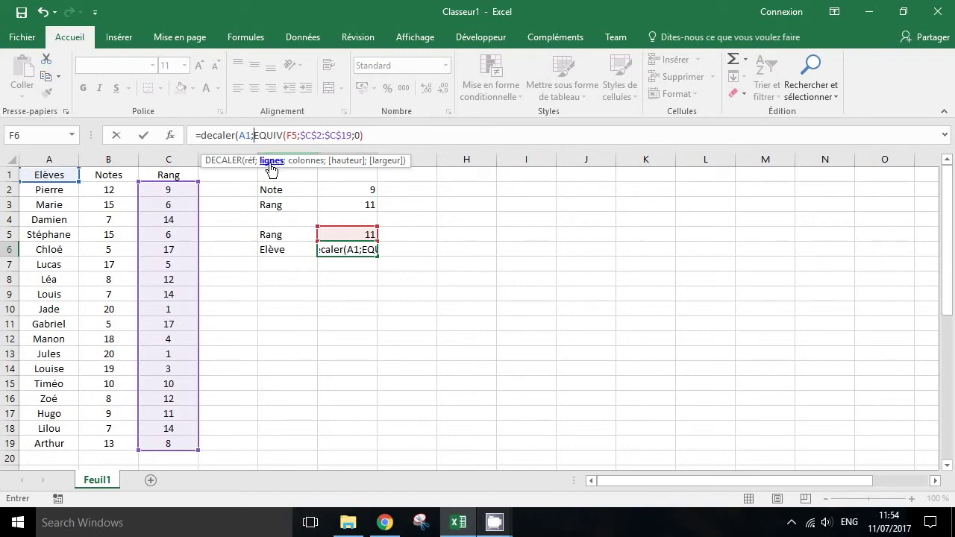
{"action": "left_click", "coordinate": [379, 136]}
{"action": "type", "text": ";"}
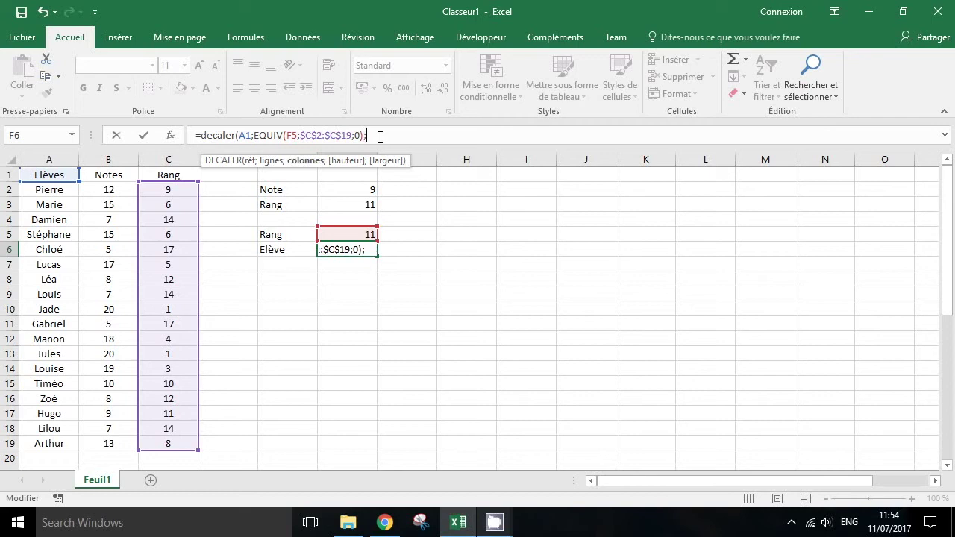
{"action": "type", "text": "0)"}
{"action": "key", "text": "Return"}
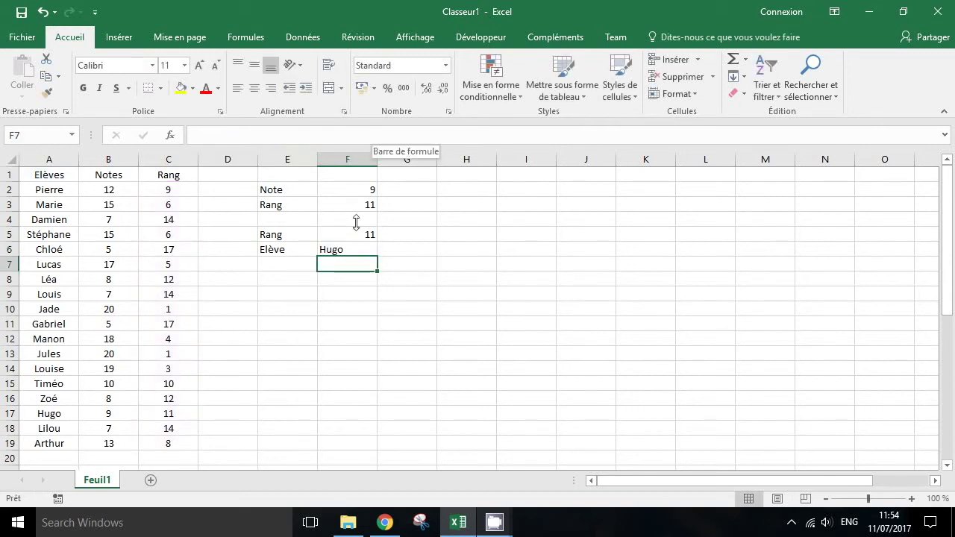
- Check the DECALER result in F6 against the Rang column and the student's data in A17:C17
{"action": "left_click", "coordinate": [367, 249]}
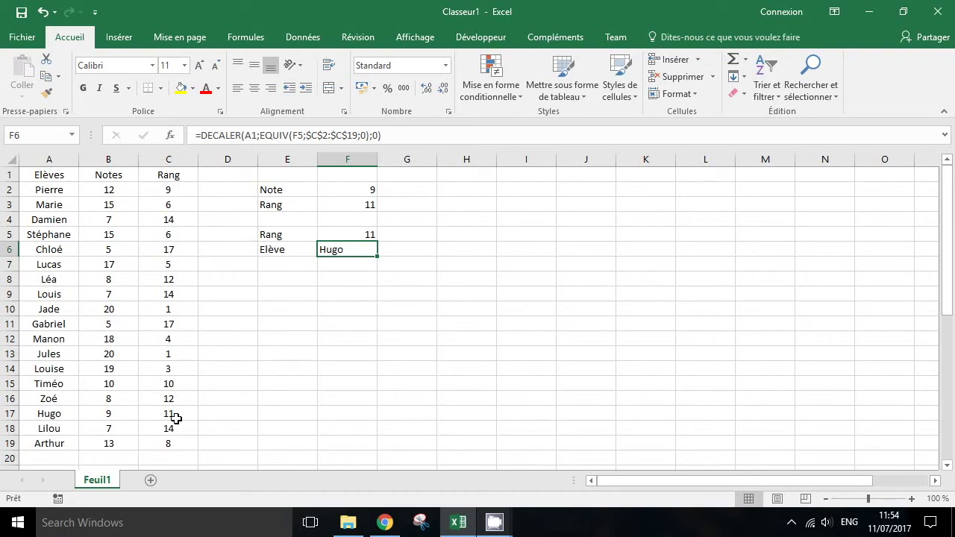
{"action": "left_click", "coordinate": [170, 189]}
{"action": "left_click_drag", "start_coordinate": [170, 190], "coordinate": [164, 446]}
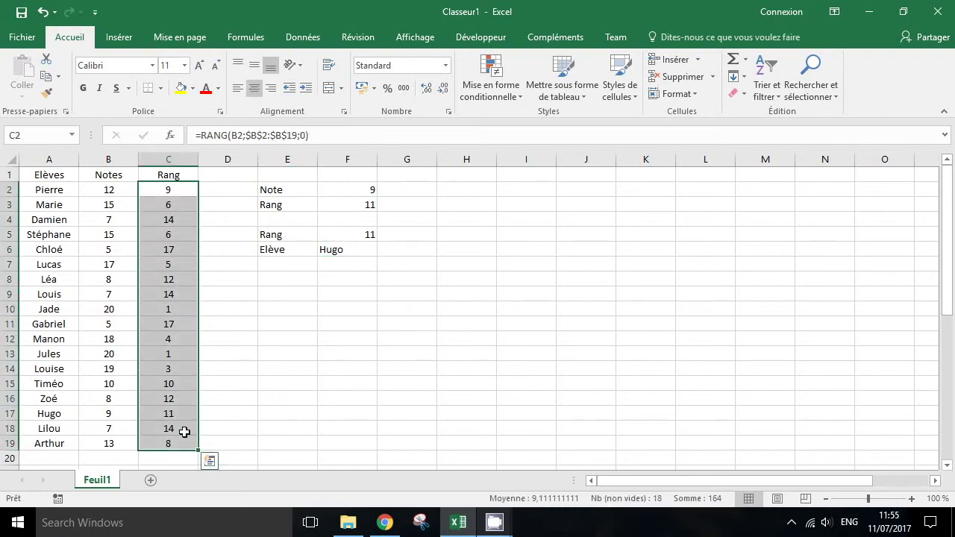
{"action": "left_click", "coordinate": [58, 174]}
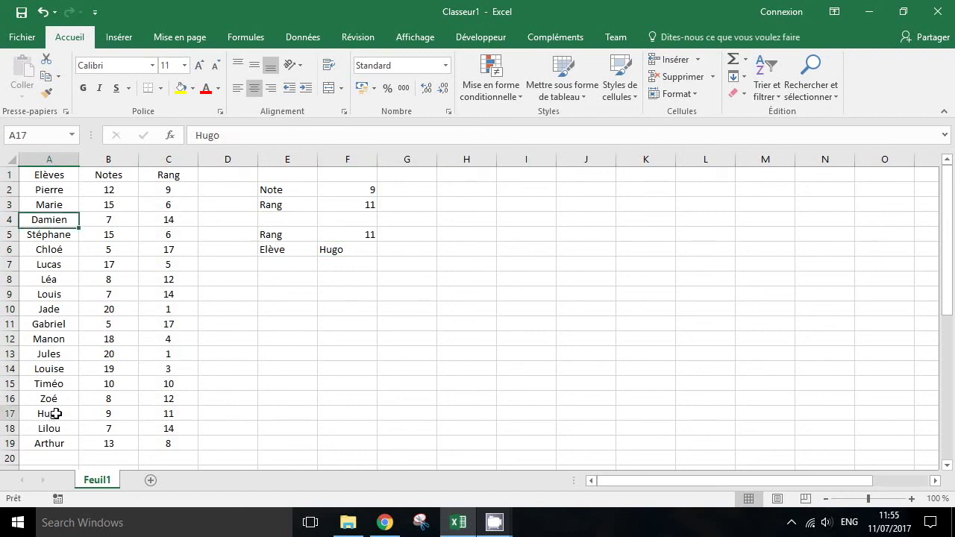
{"action": "left_click_drag", "start_coordinate": [56, 413], "coordinate": [183, 415]}
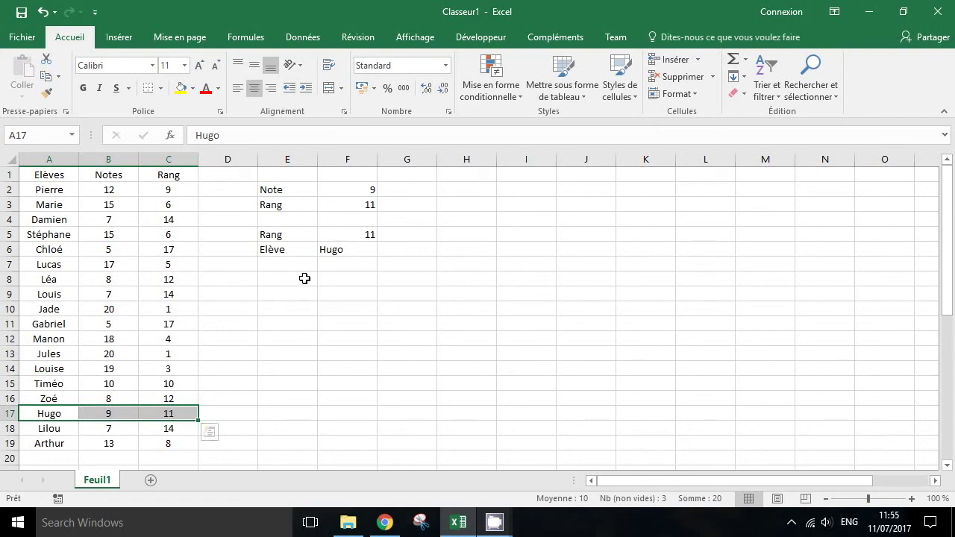
{"action": "left_click", "coordinate": [357, 249]}
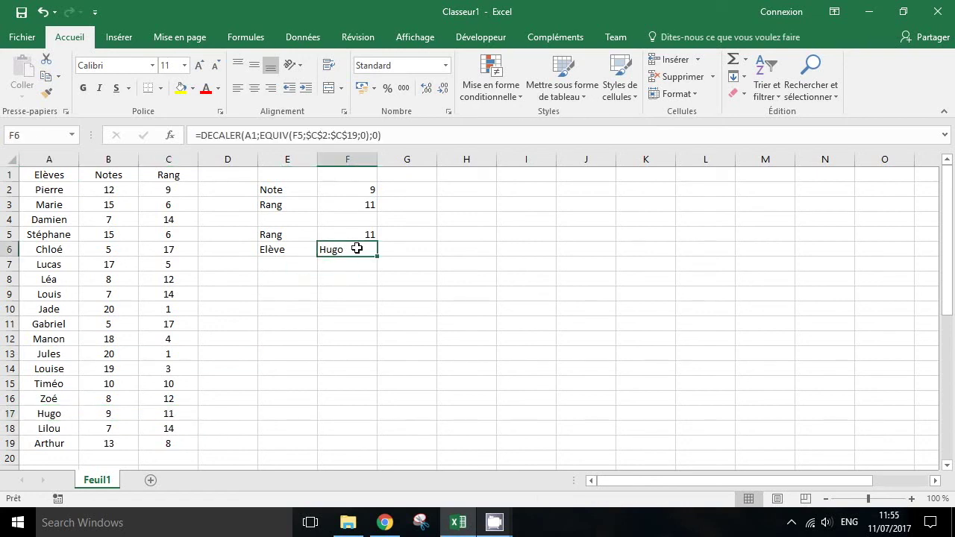